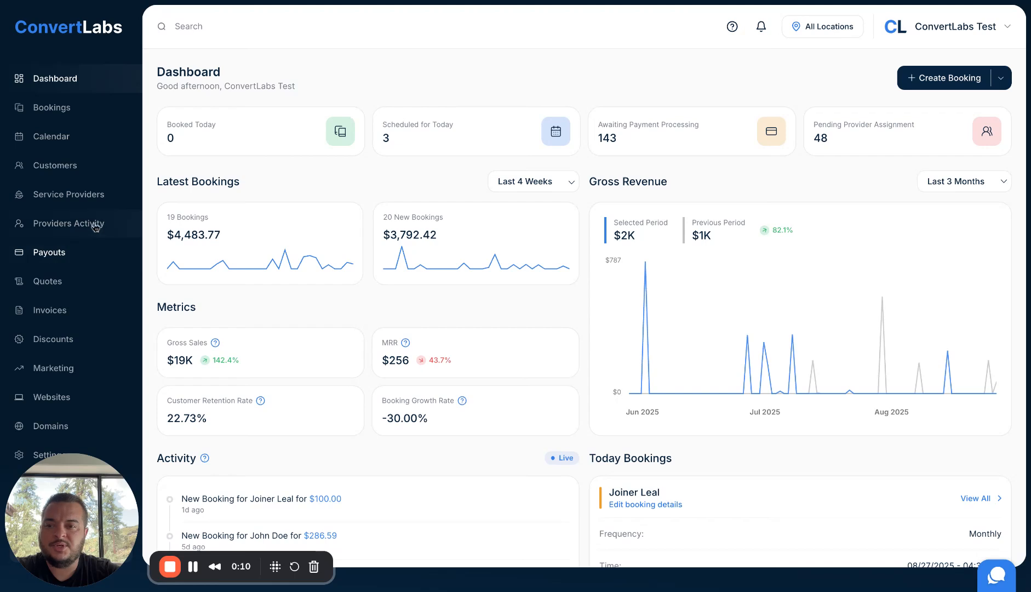
Step: Open the Forms settings and look through the booking form preview, from contact information to the frequency section
click(28, 456)
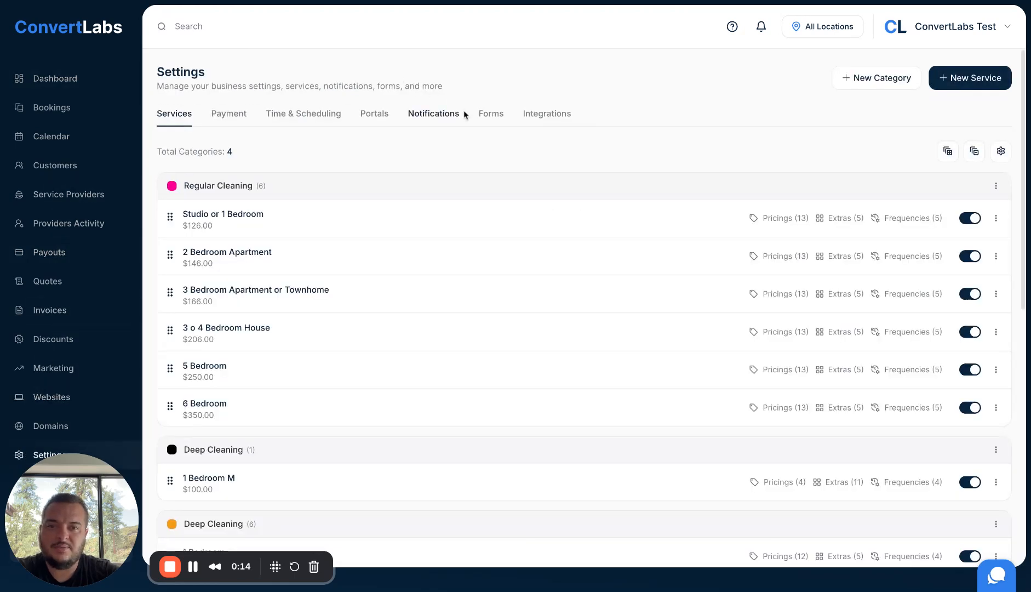
click(490, 119)
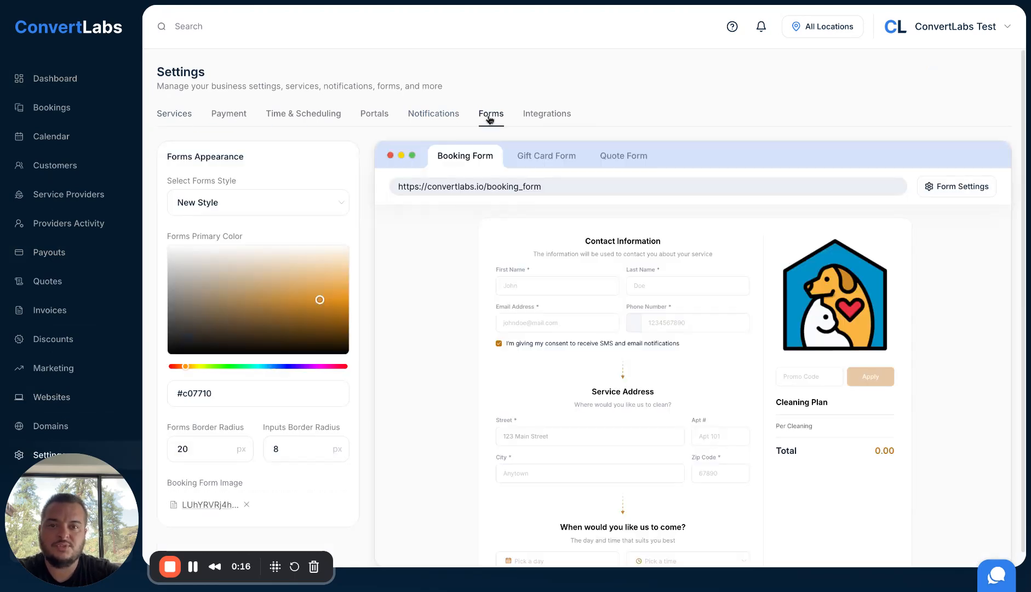
scroll(431, 298, down, 2)
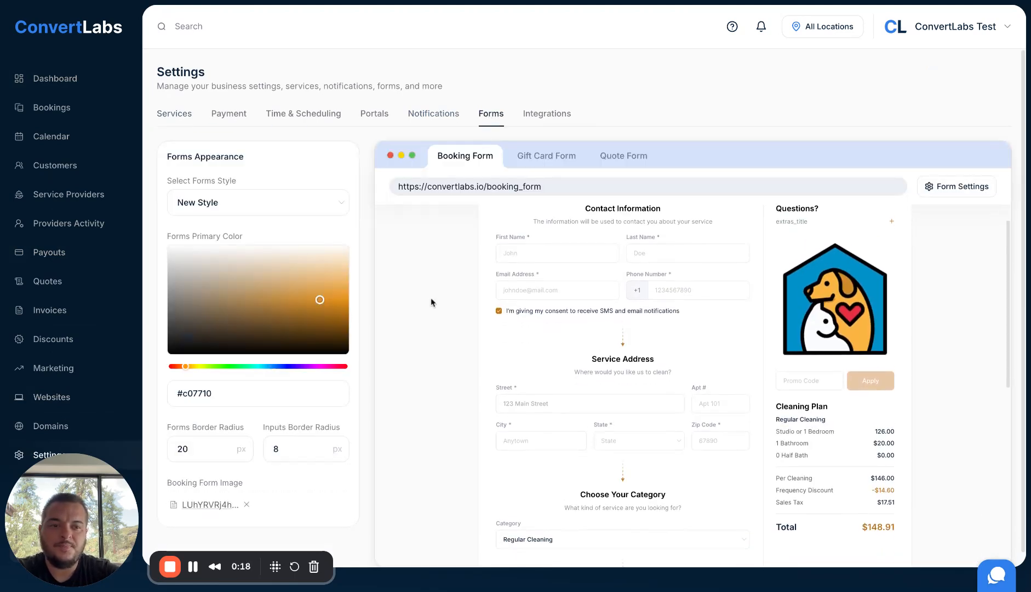
scroll(535, 331, down, 5)
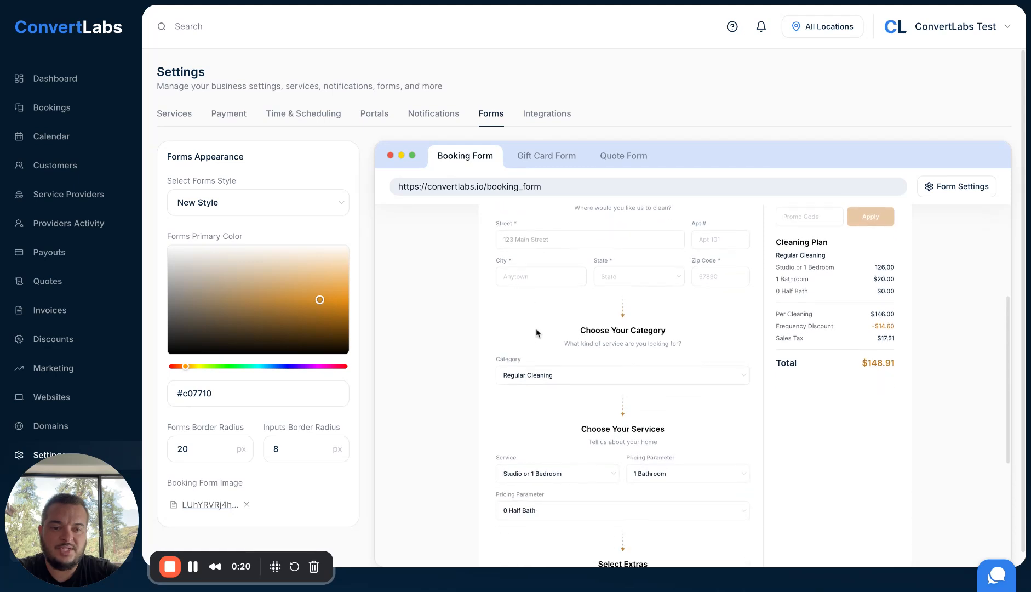
scroll(535, 327, down, 5)
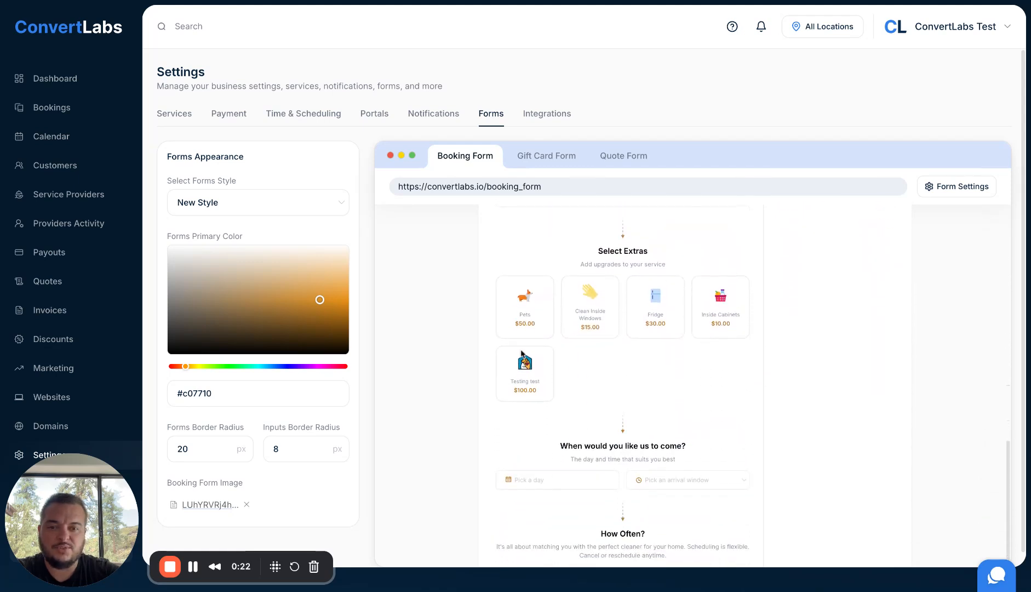
scroll(540, 401, down, 5)
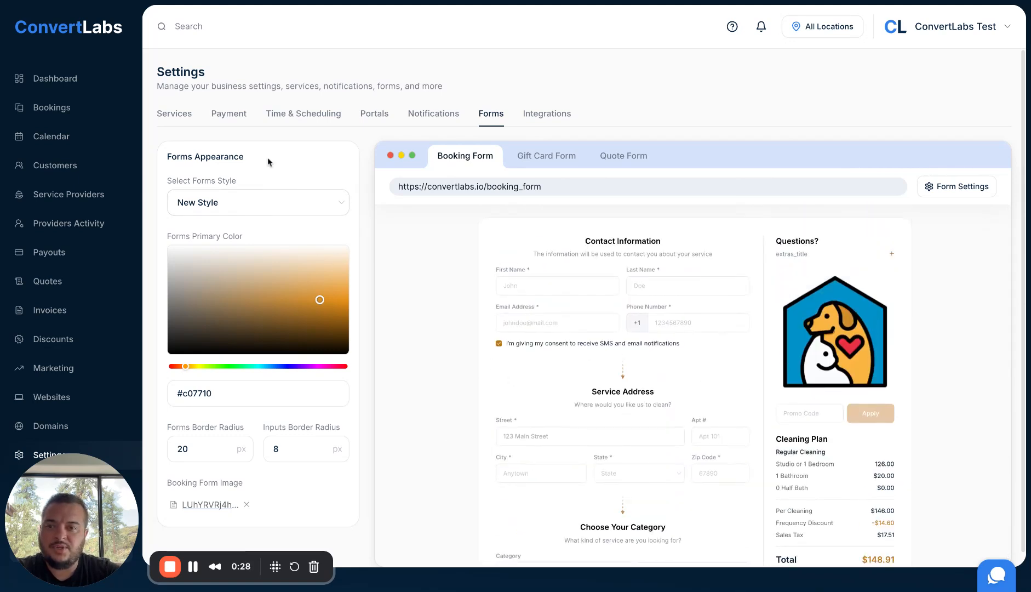
Step: Try the Steps forms style on the booking form and switch back to New Style
click(245, 211)
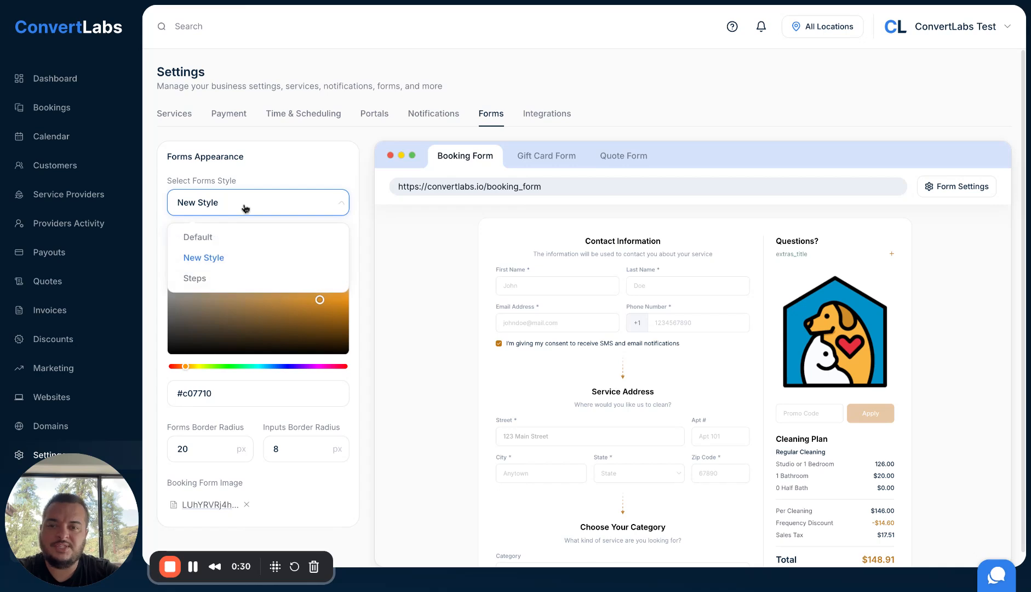
click(244, 285)
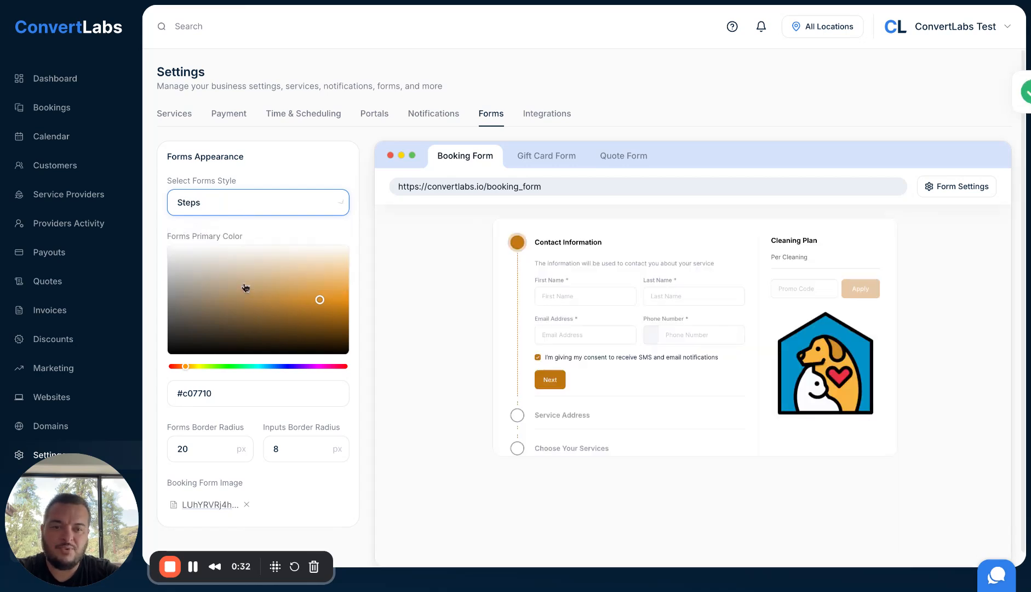
scroll(581, 312, down, 1)
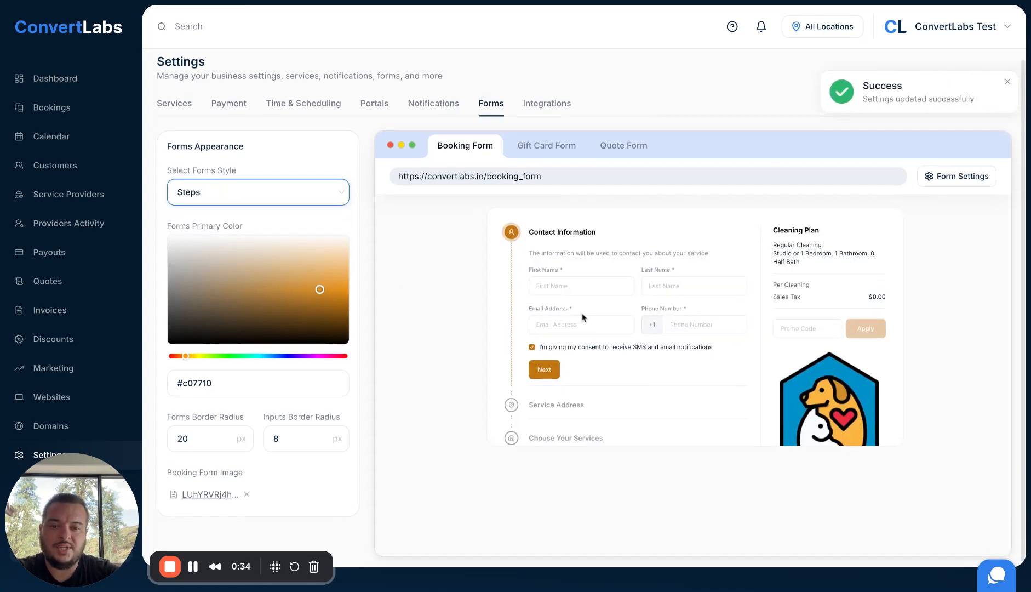
click(327, 199)
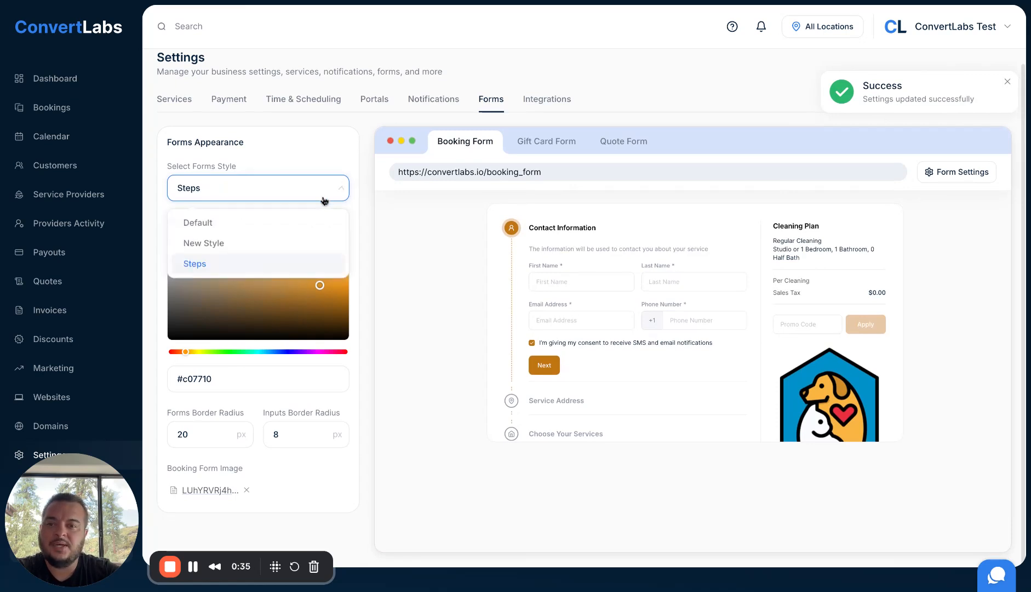
click(269, 242)
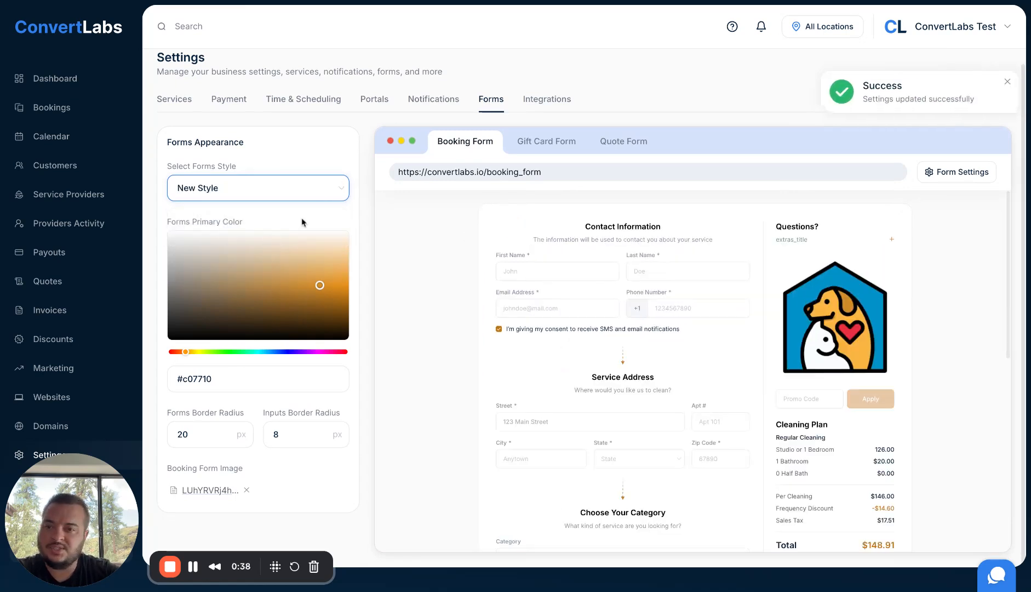
scroll(563, 361, down, 2)
scroll(563, 360, down, 5)
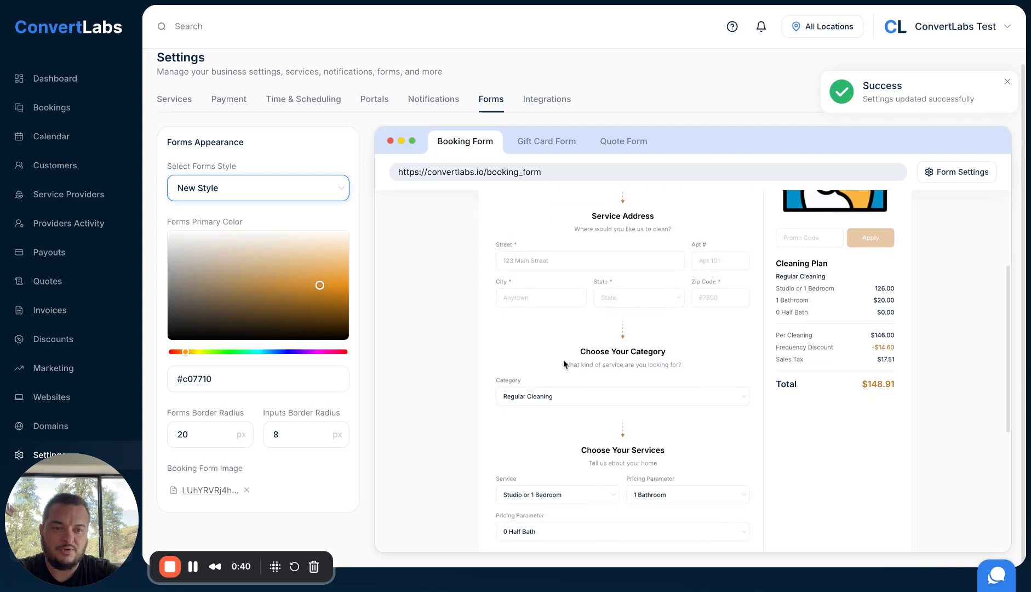
scroll(493, 317, up, 7)
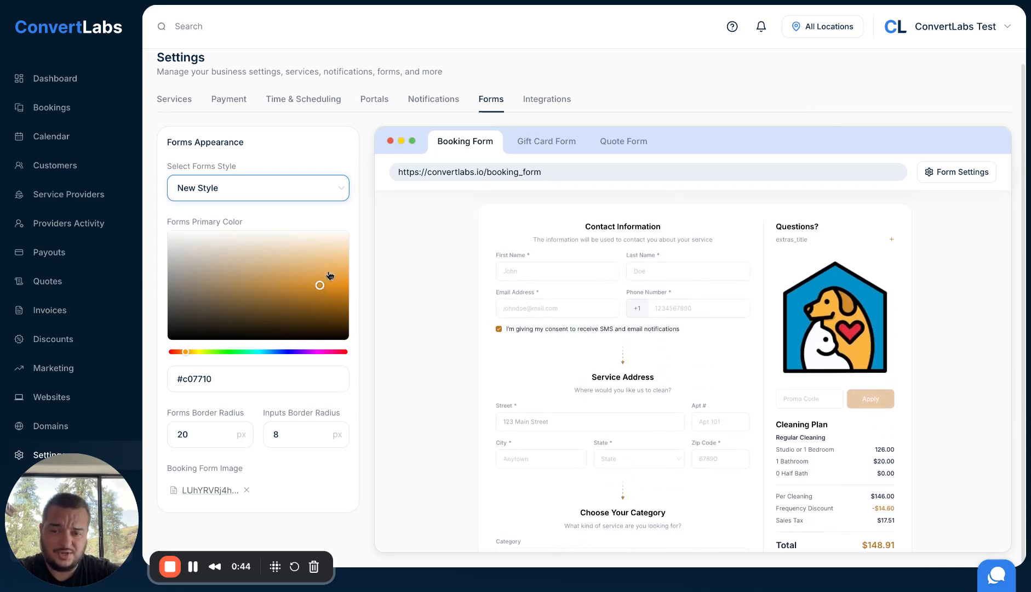
Step: Change the forms primary color to the blue #0092ff
double_click(221, 379)
triple_click(222, 378)
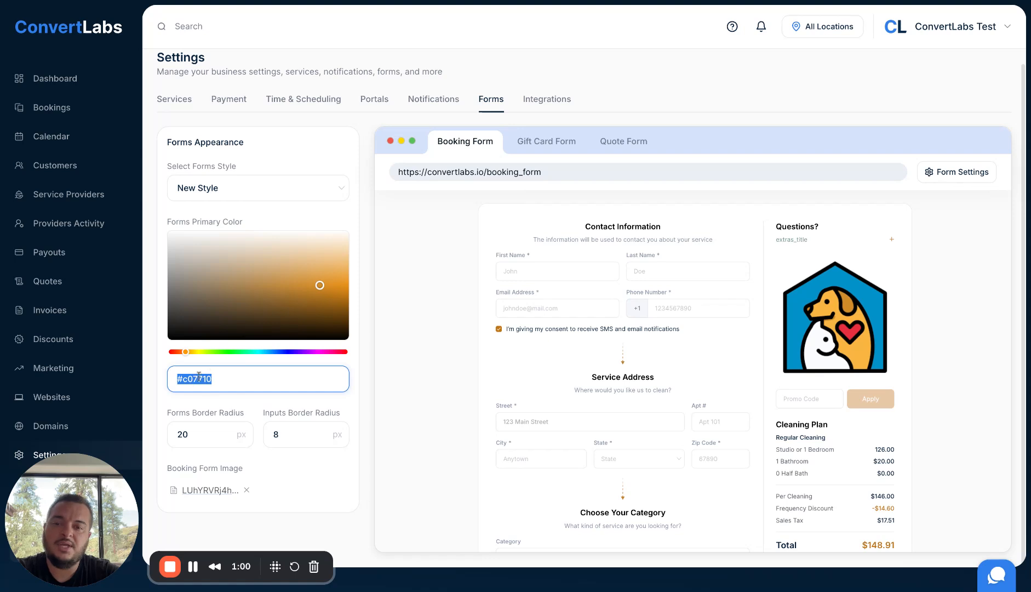
click(275, 352)
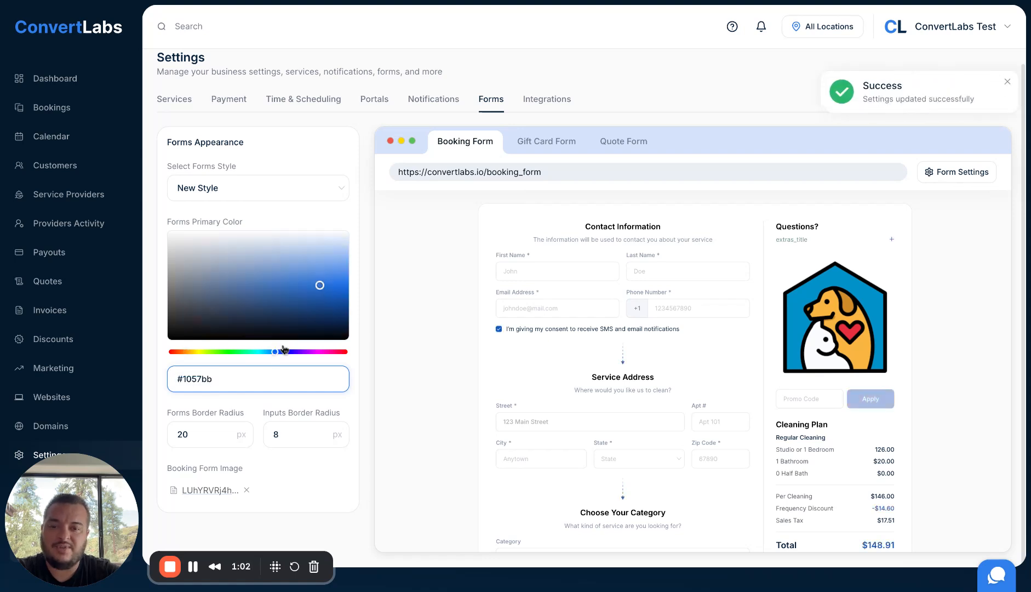
click(311, 300)
drag(312, 302, 329, 285)
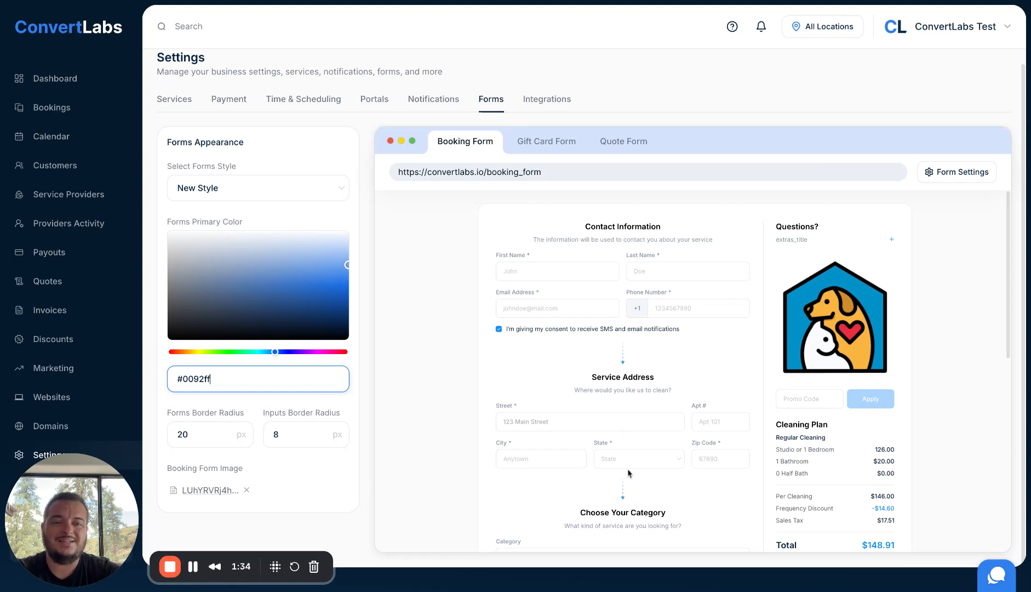
Step: Examine the recolored booking form preview, including its service, extras and scheduling sections
scroll(629, 473, down, 3)
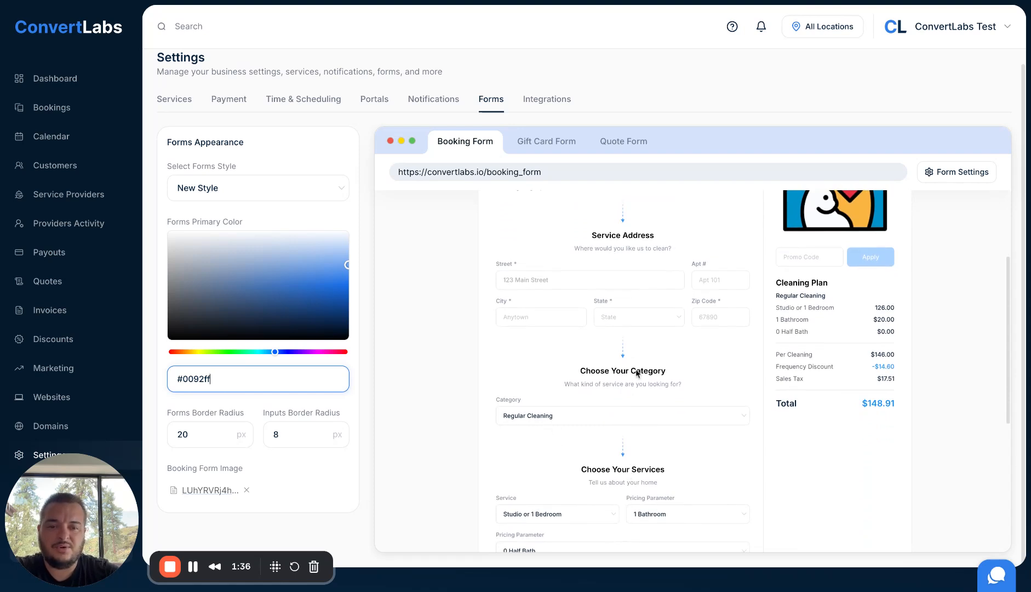
scroll(627, 498, down, 2)
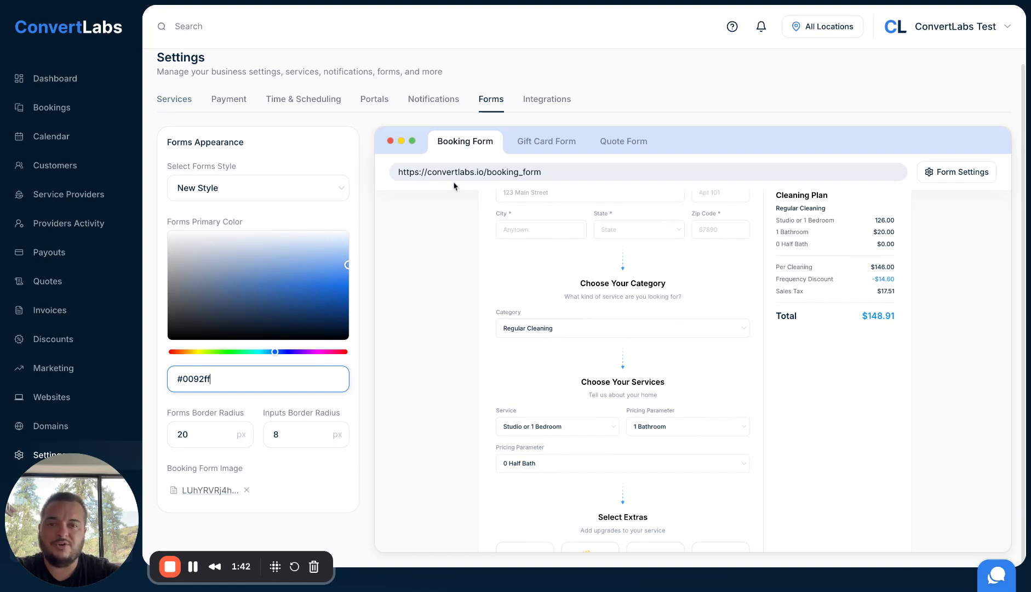
scroll(642, 430, down, 3)
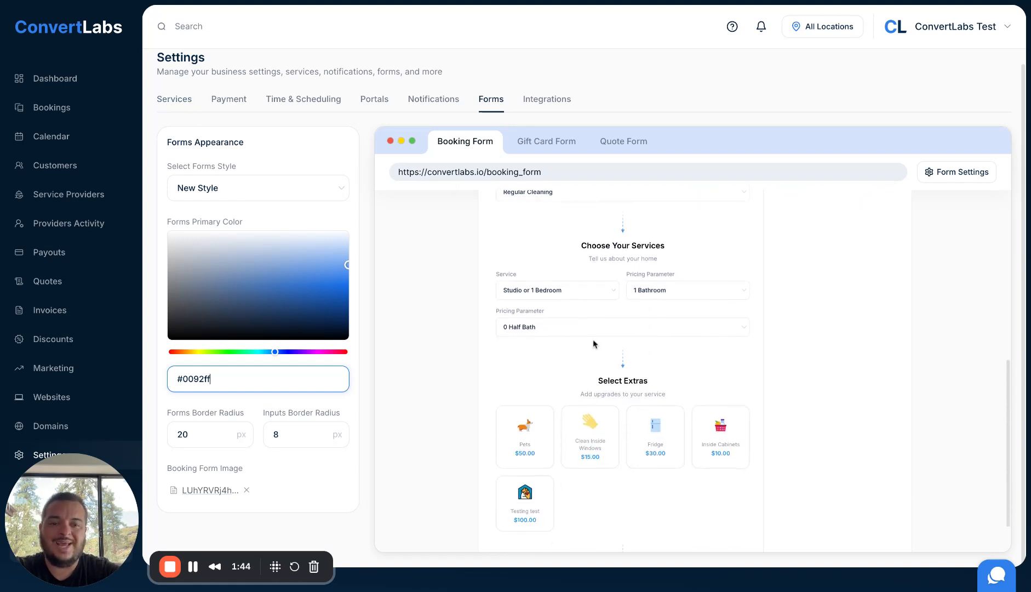
scroll(634, 410, down, 3)
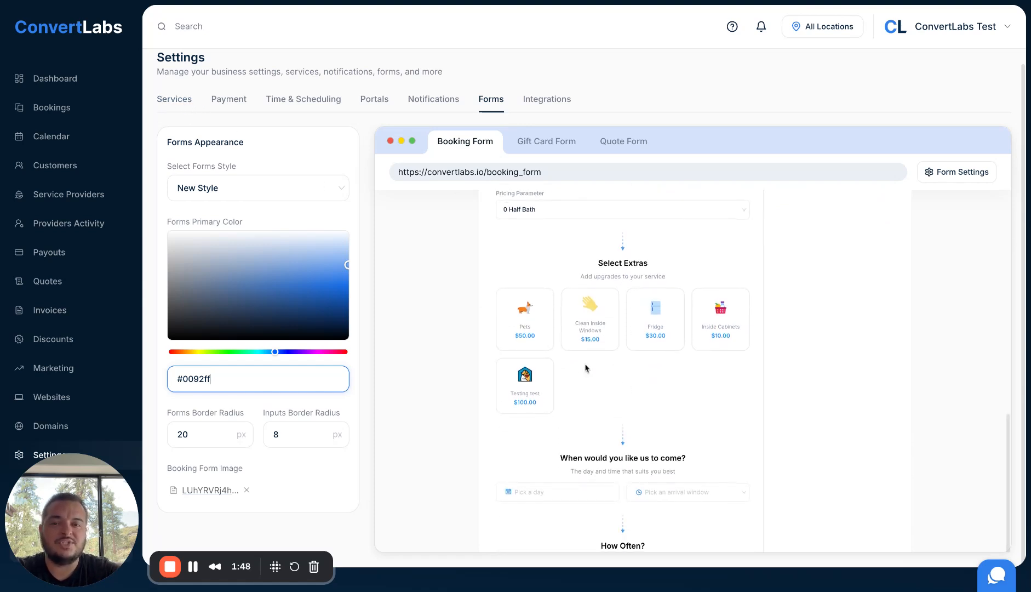
scroll(585, 368, up, 3)
scroll(585, 368, up, 5)
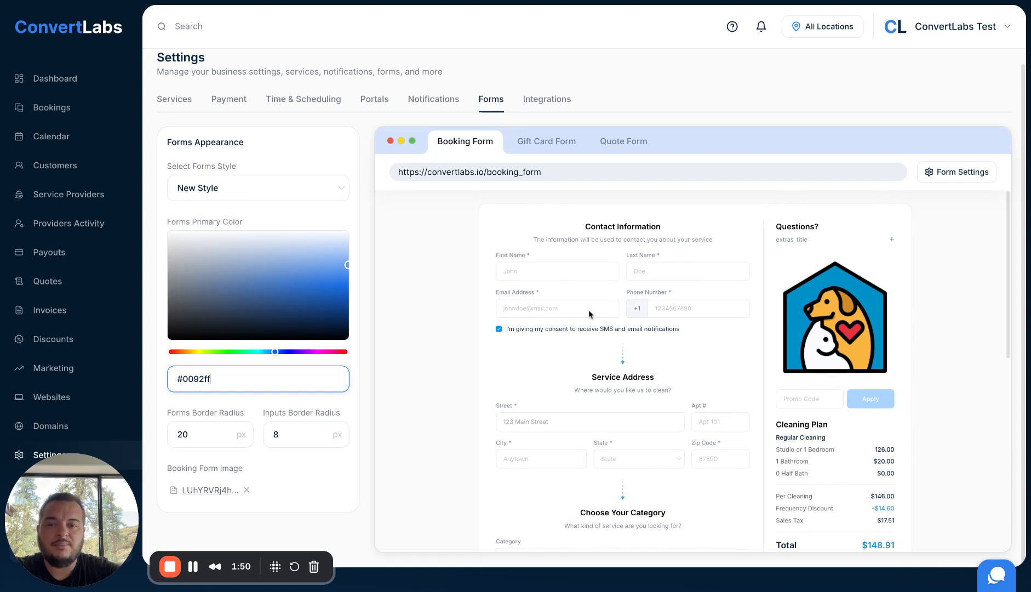
Step: Inspect the booking form's settings, including the confirmation page URL and the Questions & Answers editor, and close them without changes
click(963, 174)
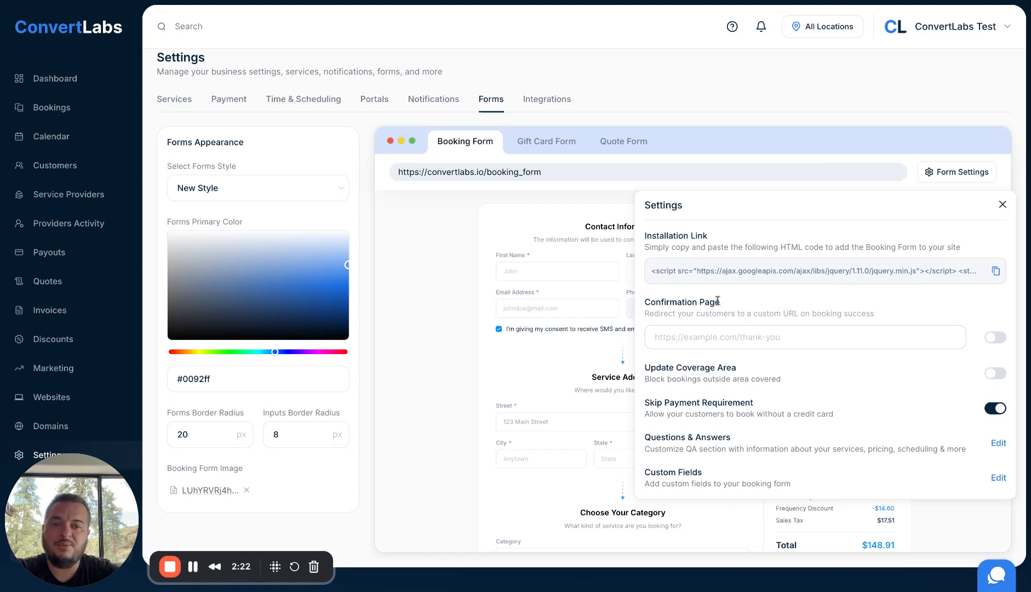
click(778, 340)
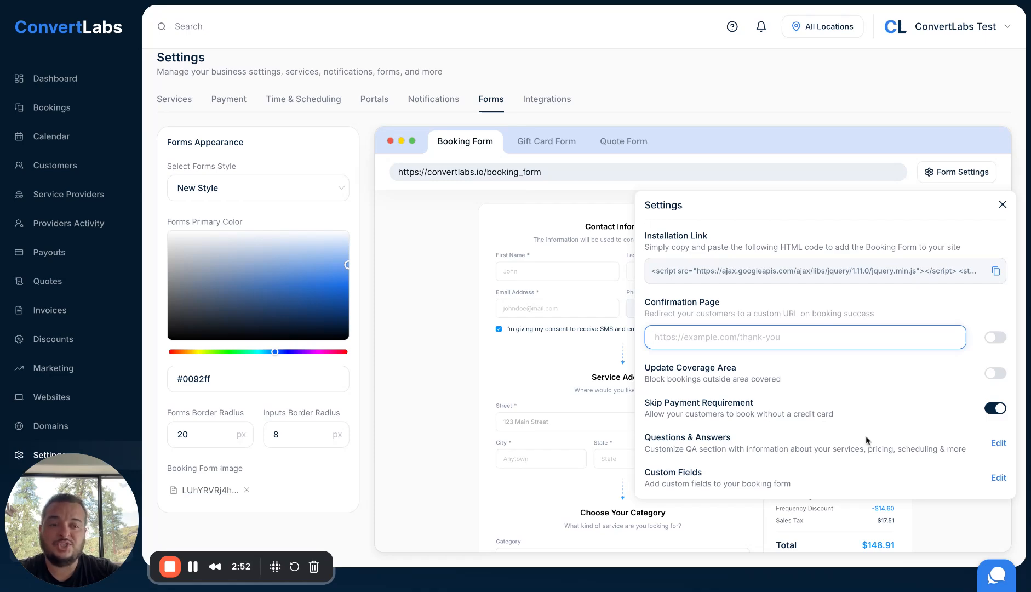
click(1000, 445)
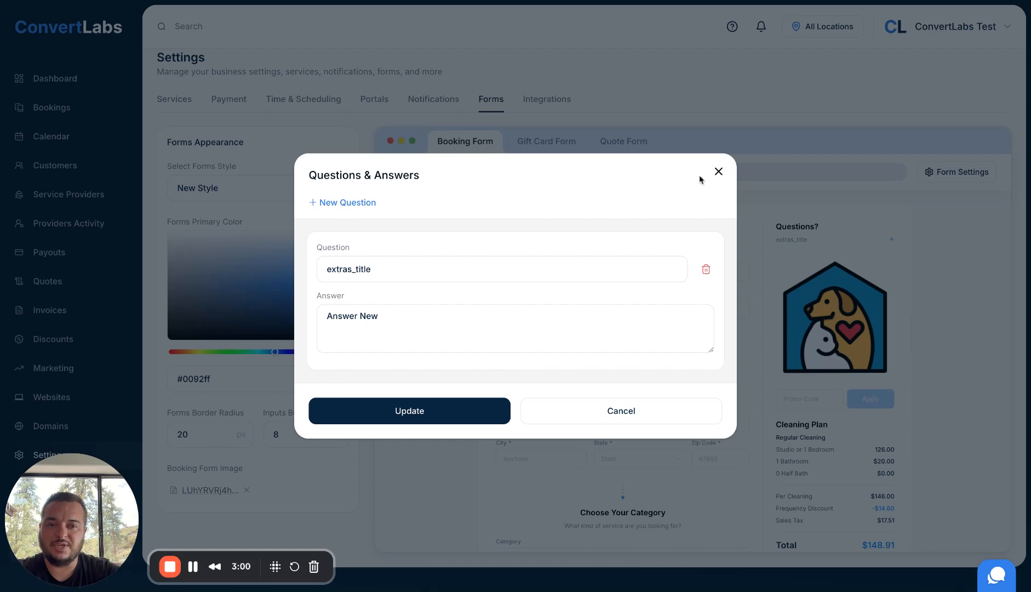
click(718, 172)
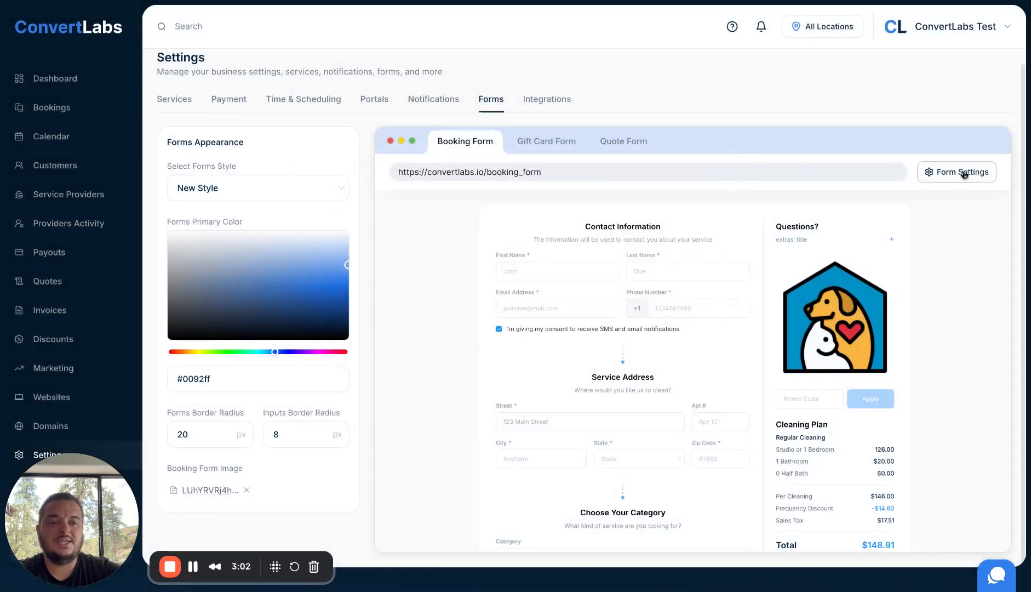
click(963, 173)
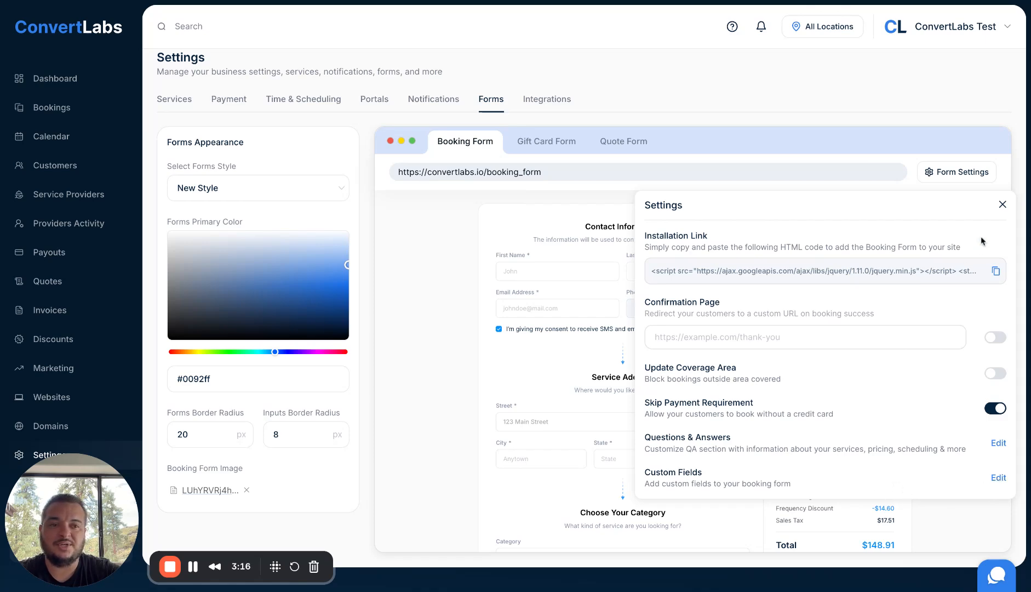
click(1003, 205)
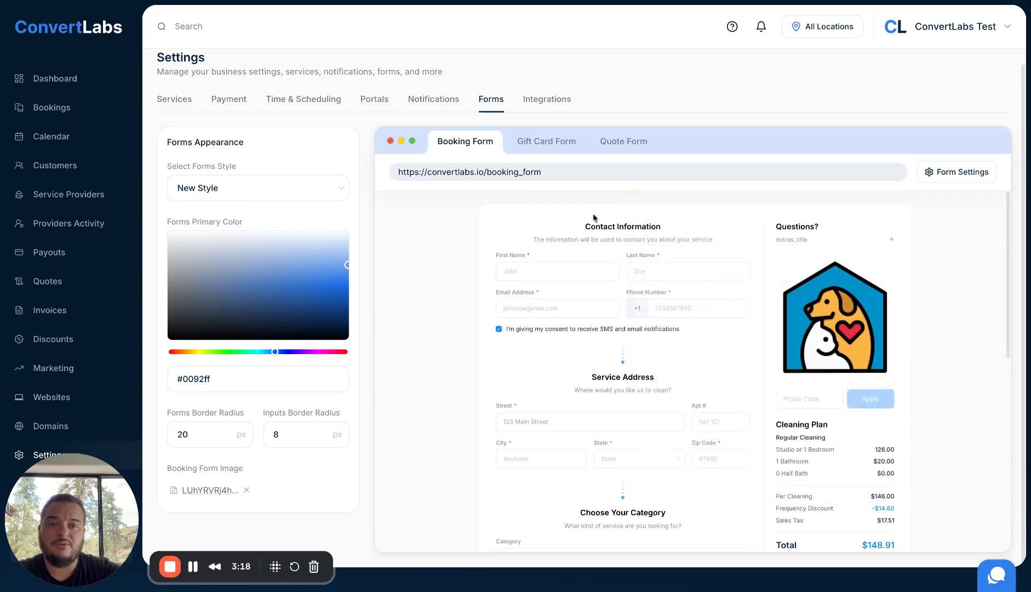
Step: View the gift card form preview and check the installation link in its form settings
click(555, 145)
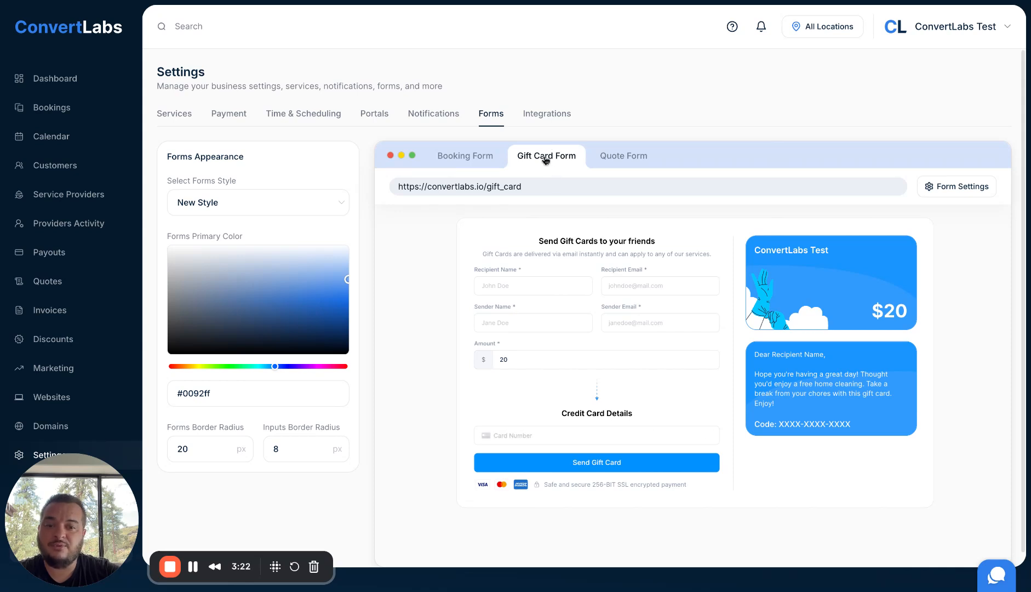
click(961, 187)
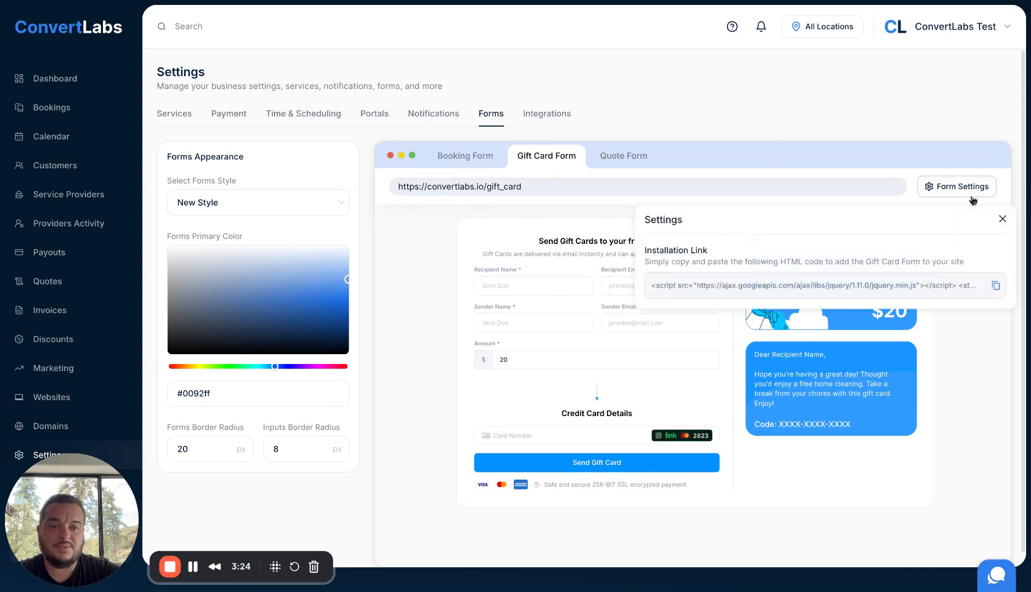
click(1002, 219)
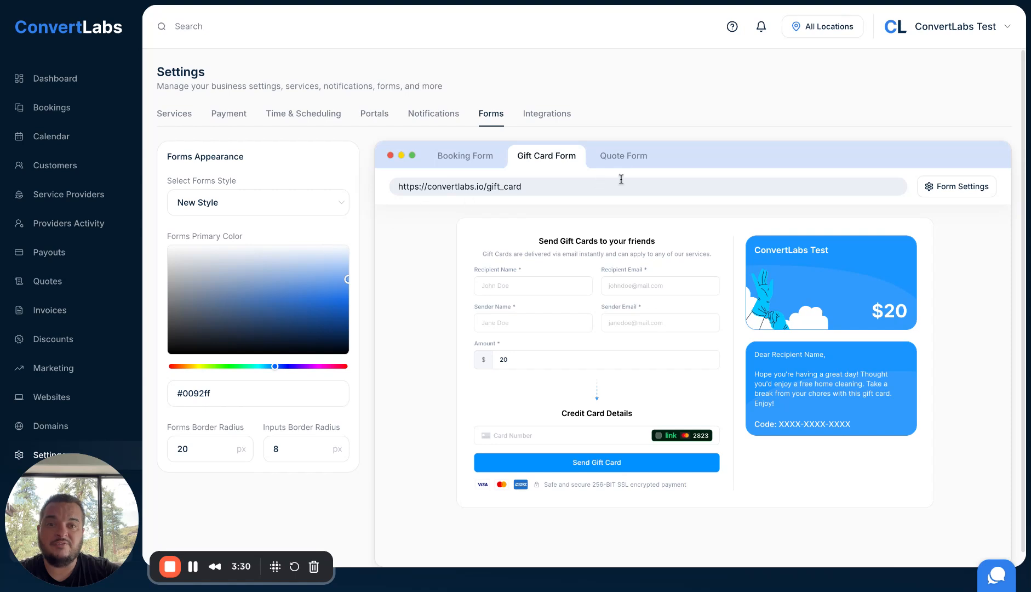
Step: Review the quote form preview and the installation link in its form settings, and return to the booking form
click(617, 159)
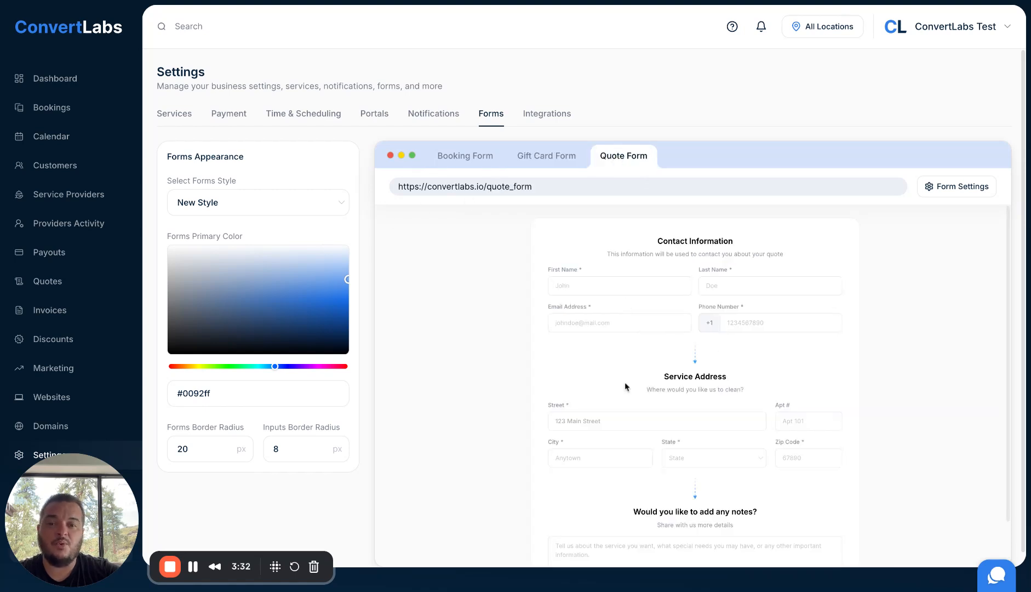
scroll(620, 382, down, 2)
scroll(608, 379, up, 2)
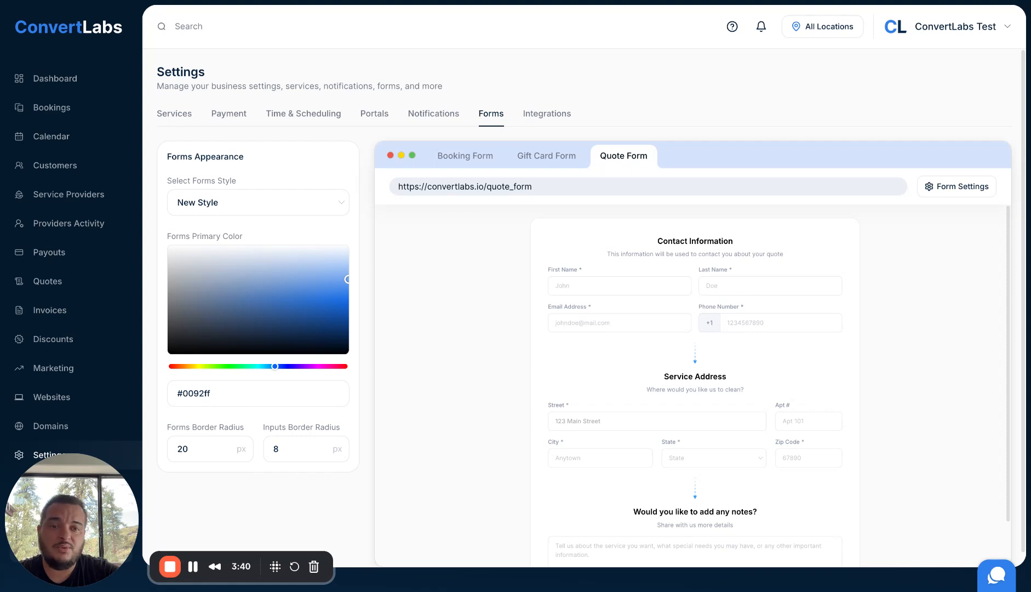
click(989, 187)
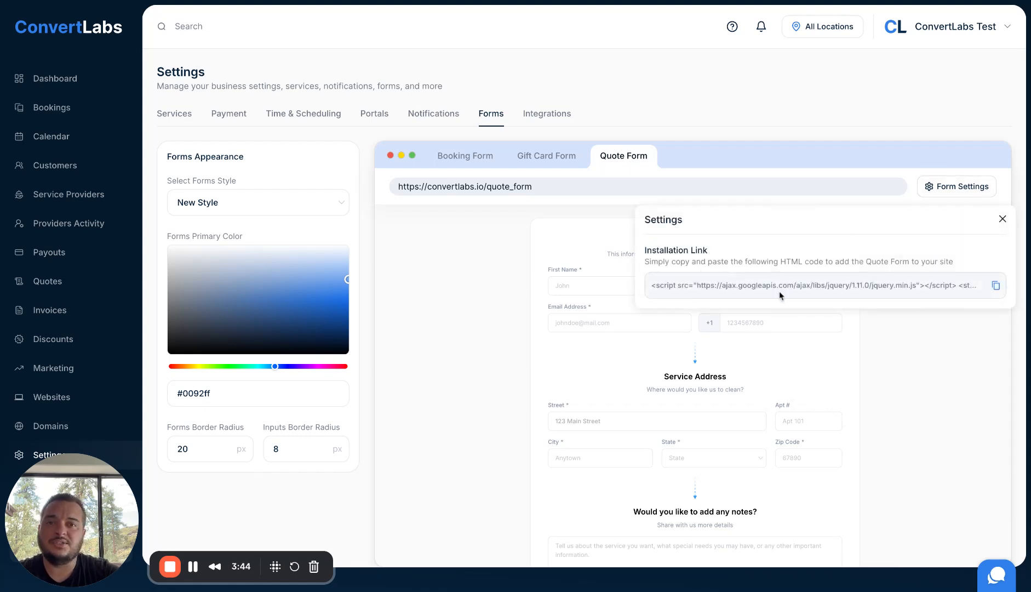
click(964, 189)
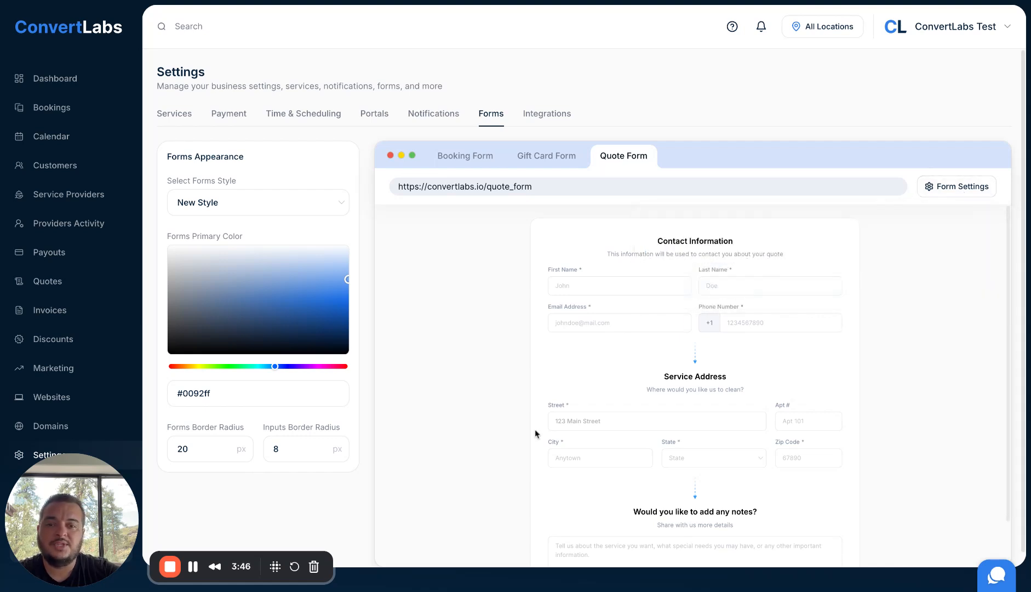
scroll(482, 418, down, 2)
scroll(482, 418, up, 2)
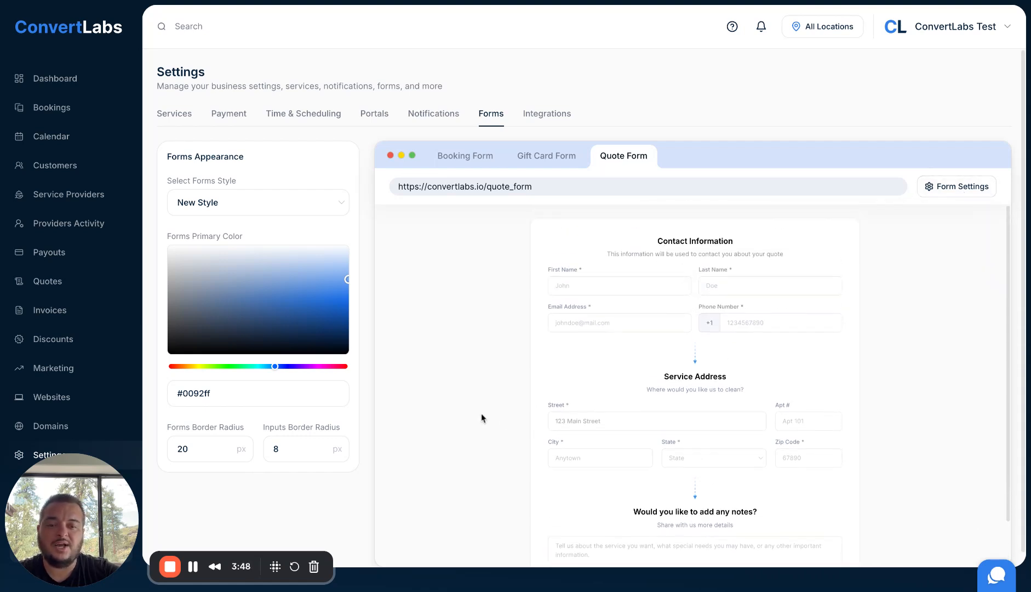
click(482, 156)
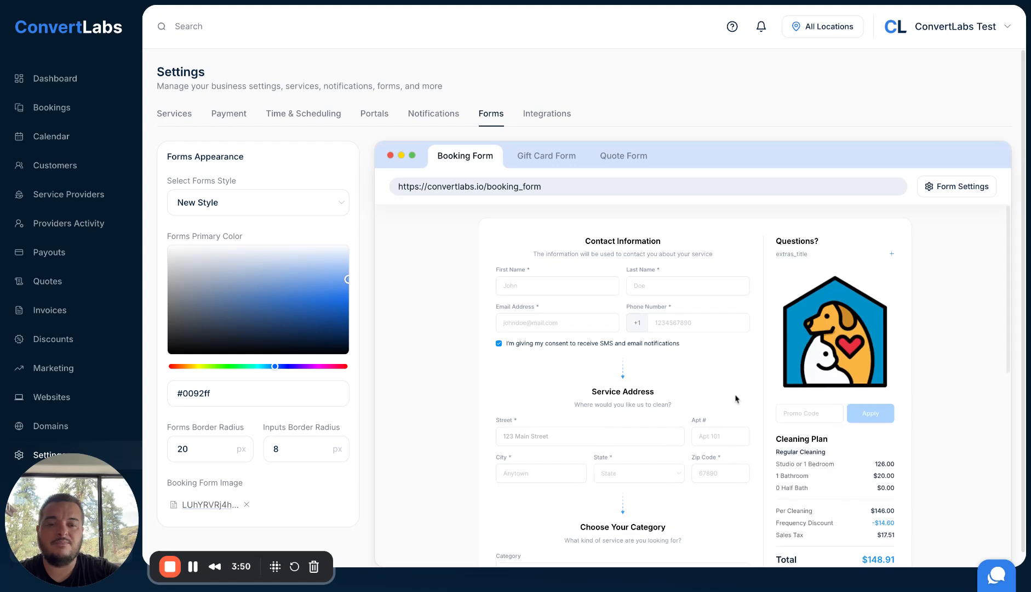